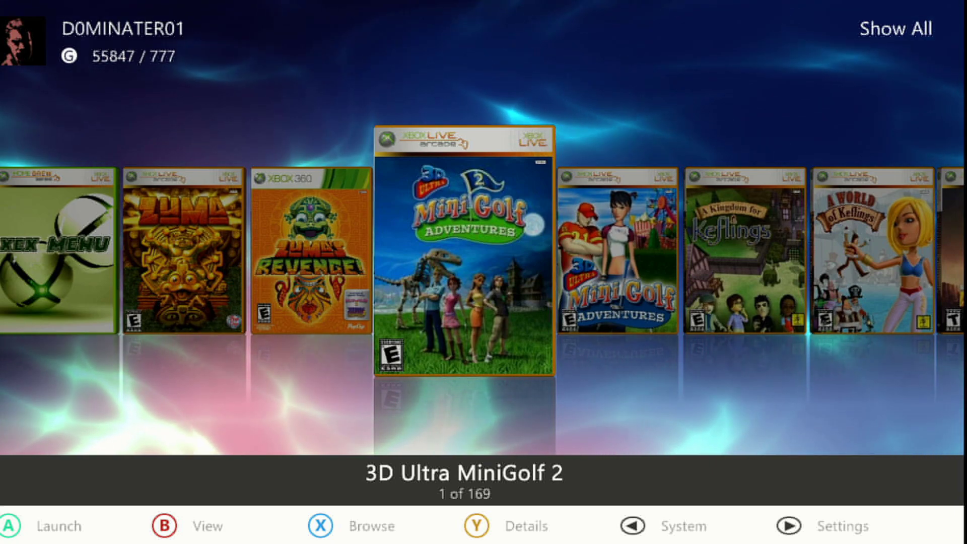
Open the FTP Server module settings in Aurora's Modules category.
key("Return")
key("Escape")
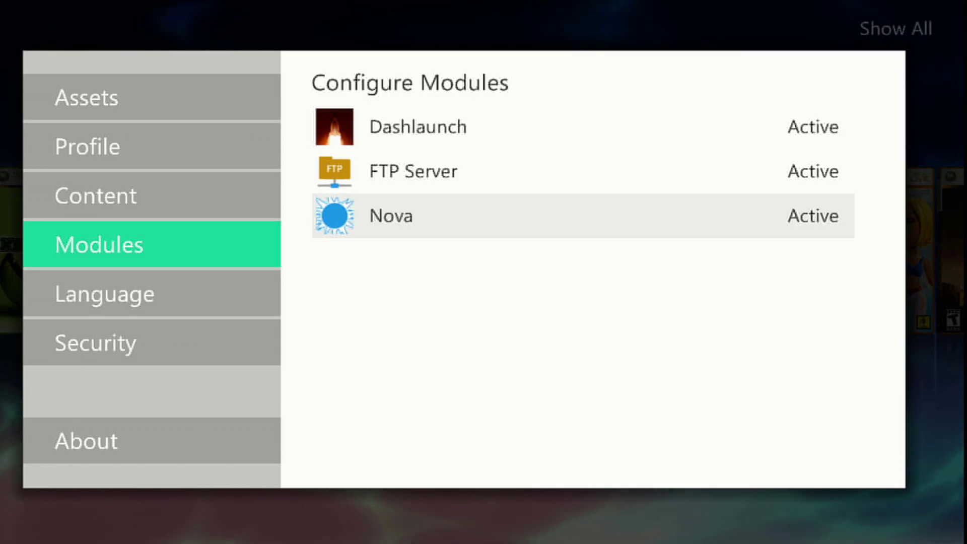
key("Up")
key("Up")
key("Down")
key("Down")
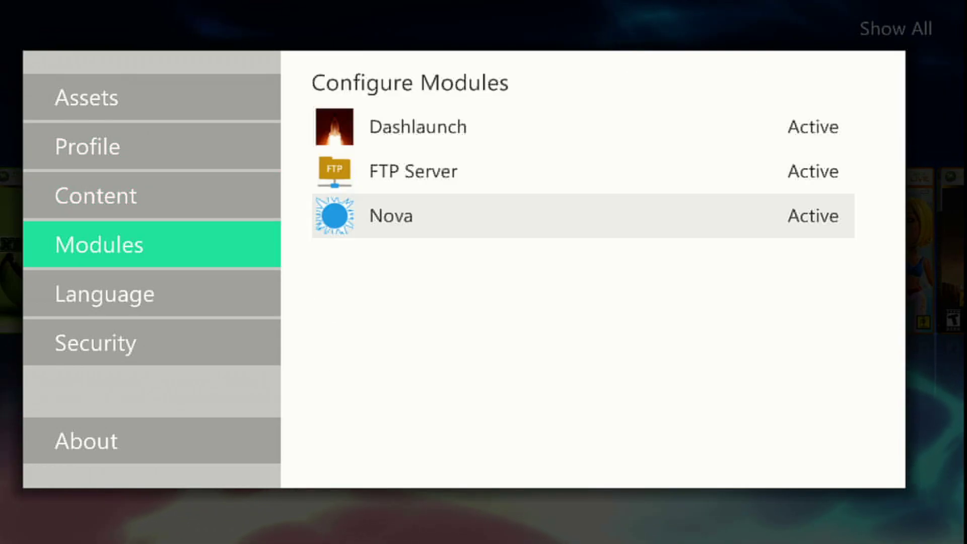
key("Right")
Review the FTP Server's enable, port, username and password settings.
key("Up")
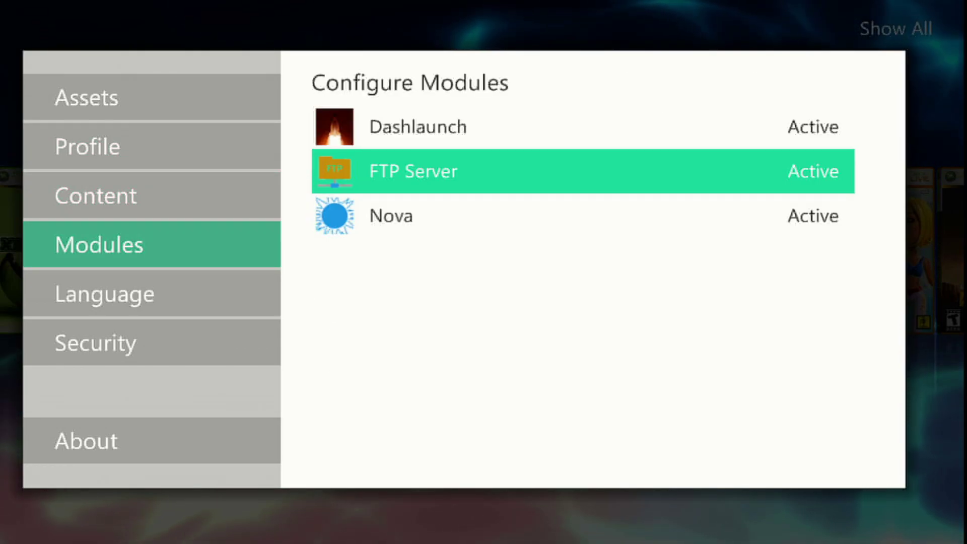
key("Return")
key("Down")
key("Up")
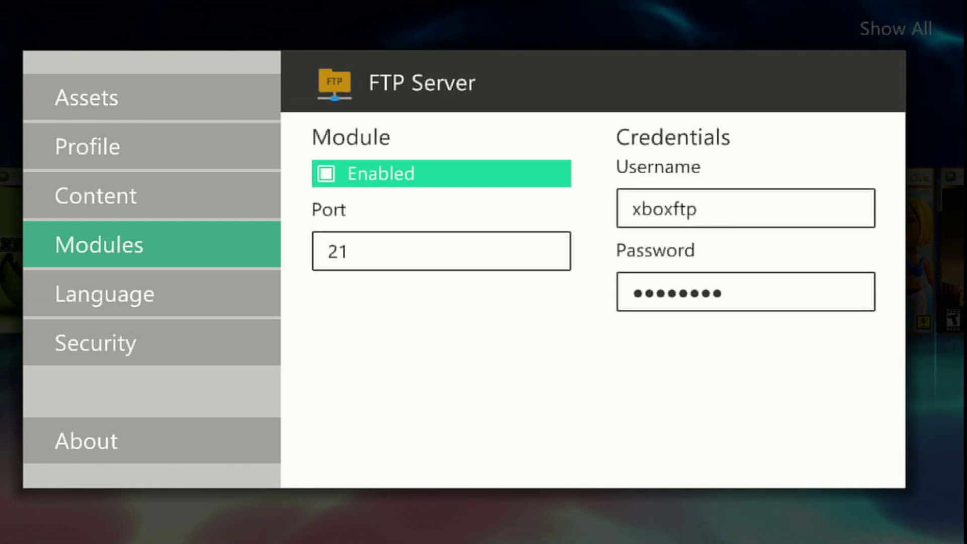
key("Down")
key("Up")
key("Down")
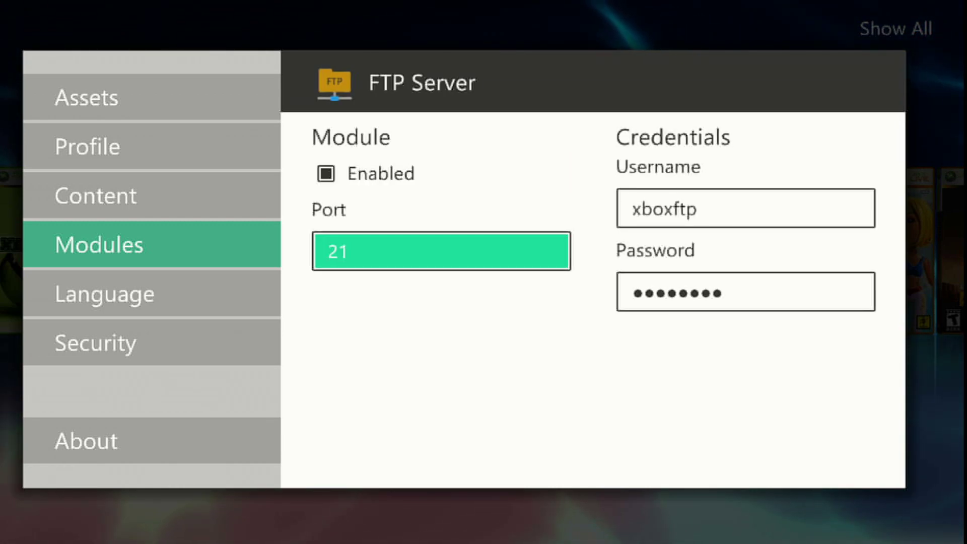
key("Right")
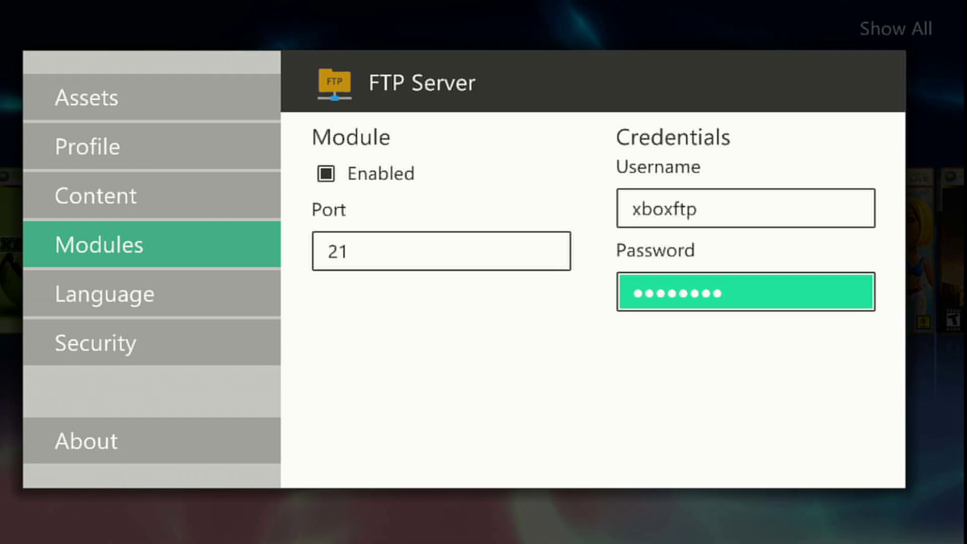
key("Up")
key("Down")
key("Up")
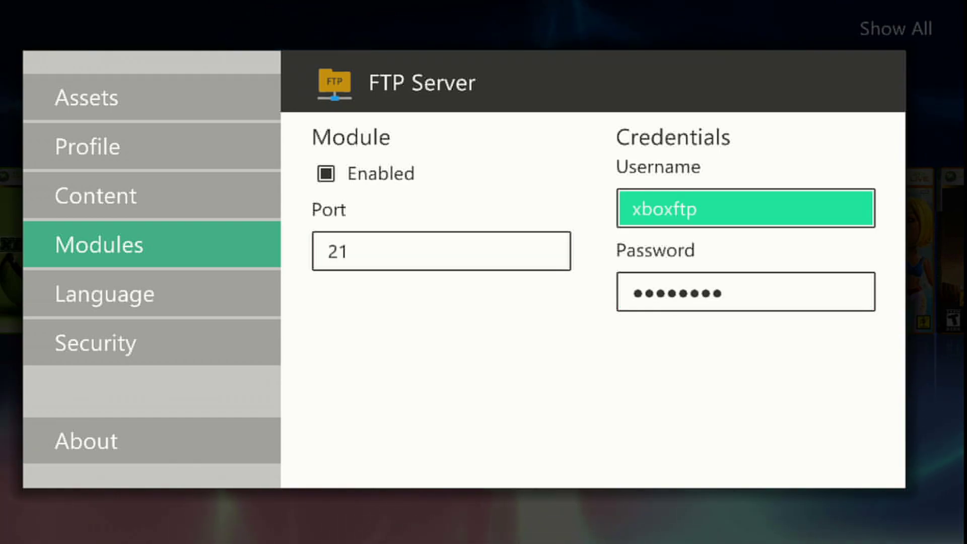
key("Down")
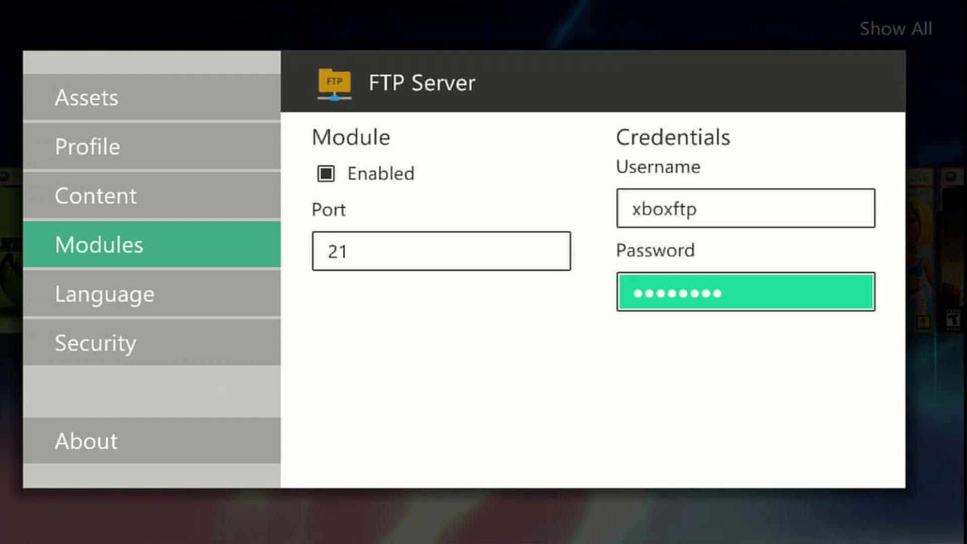
Leave the settings and display the System panel showing the console IP 192.168.2.18.
key("Left")
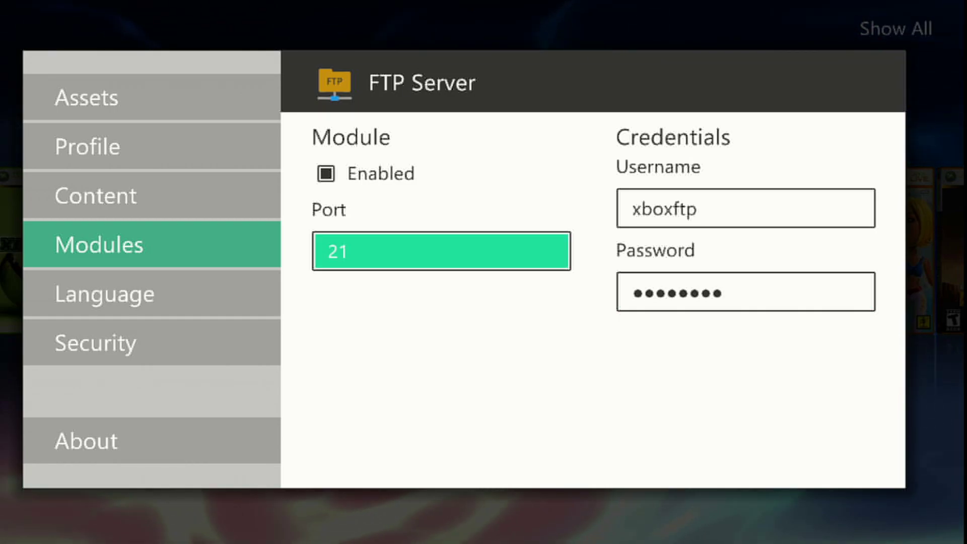
key("Escape")
key("Escape")
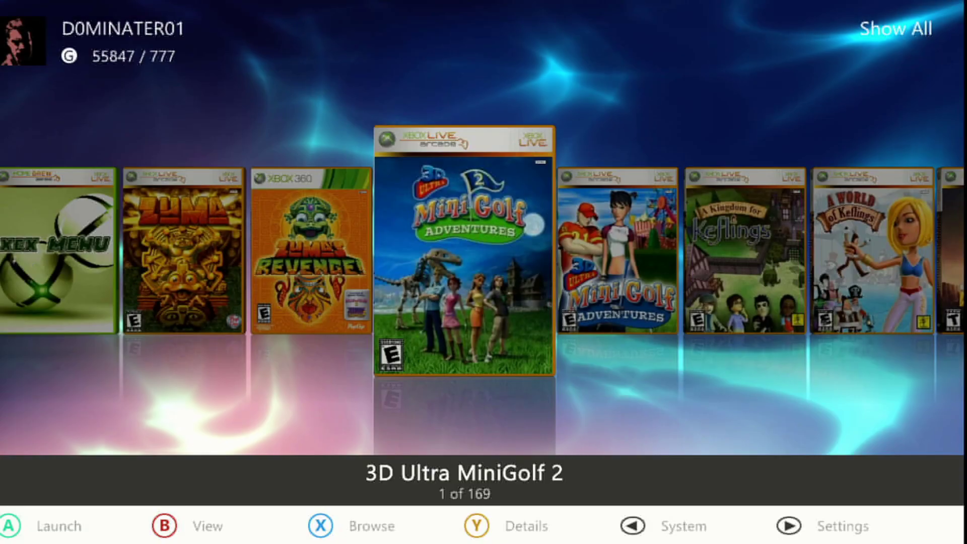
key("BackSpace")
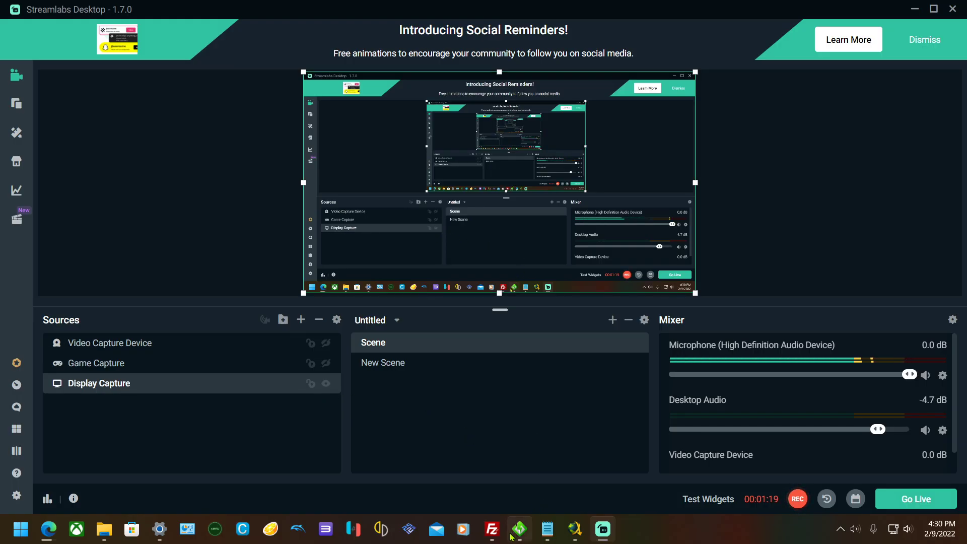
Switch from Streamlabs Desktop to the FlashFXP window via the taskbar.
mouse_move(512, 538)
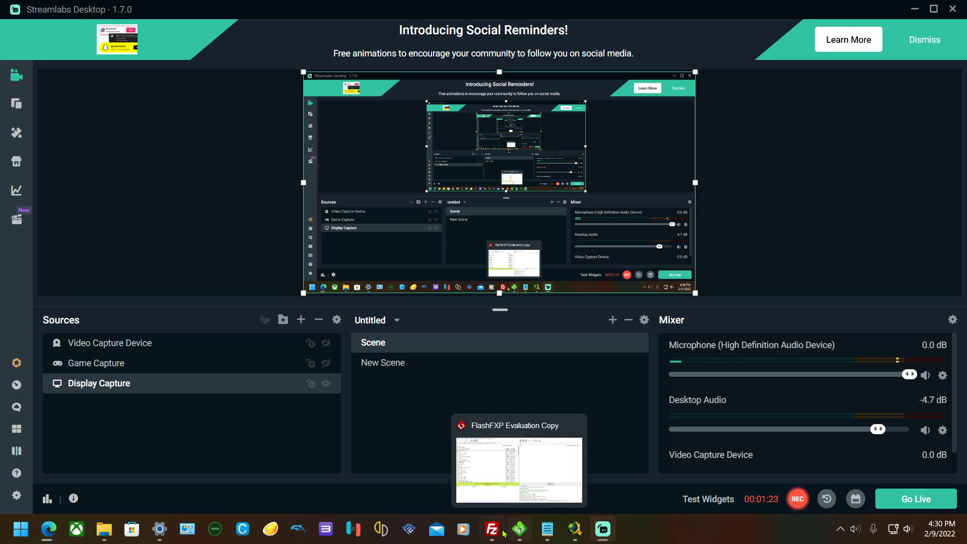
left_click(519, 528)
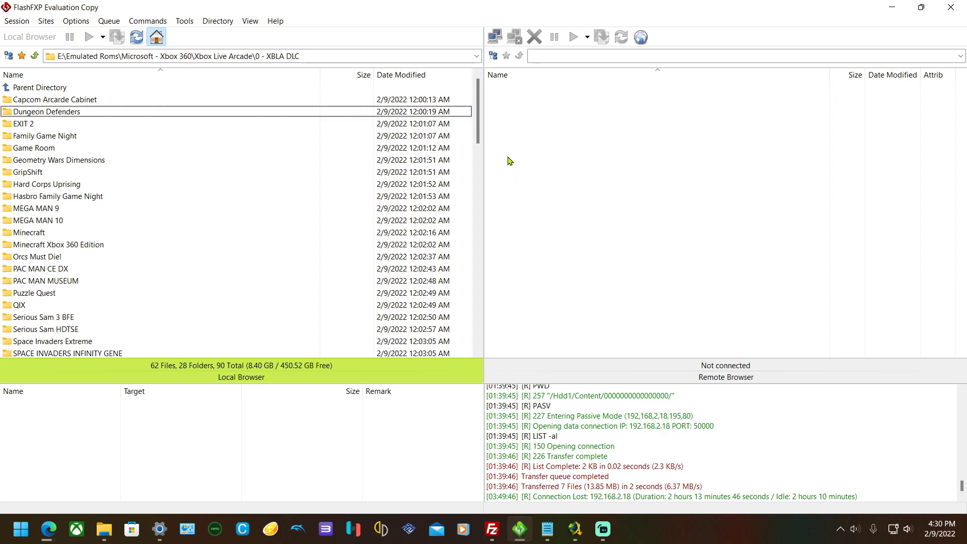
Quick Connect to the console at 192.168.2.18, port 21, with the FTP user name and password.
left_click(496, 38)
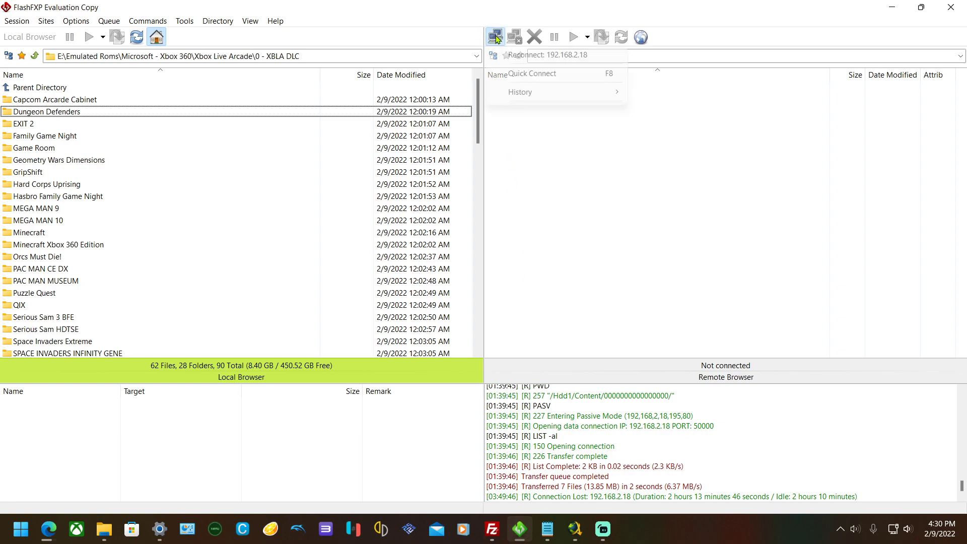
left_click(514, 75)
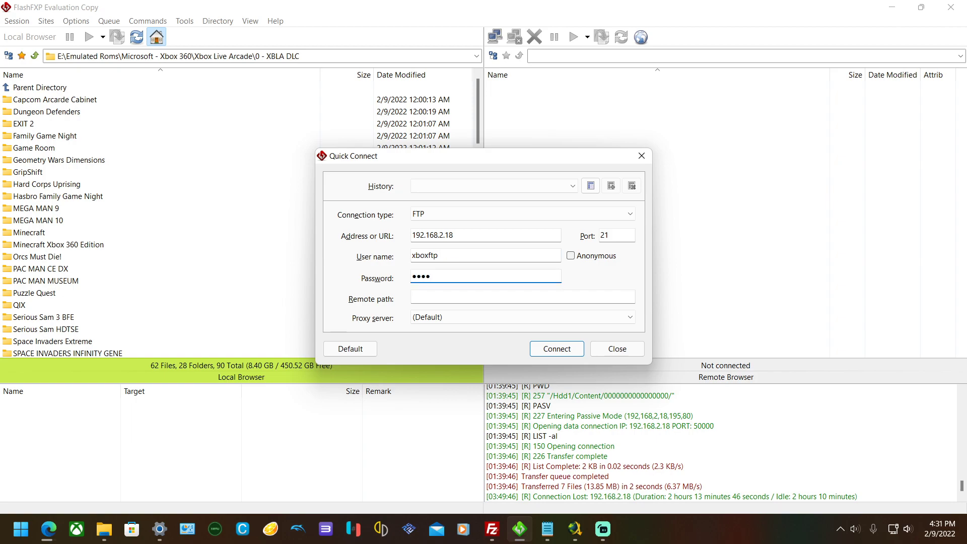
left_click(552, 350)
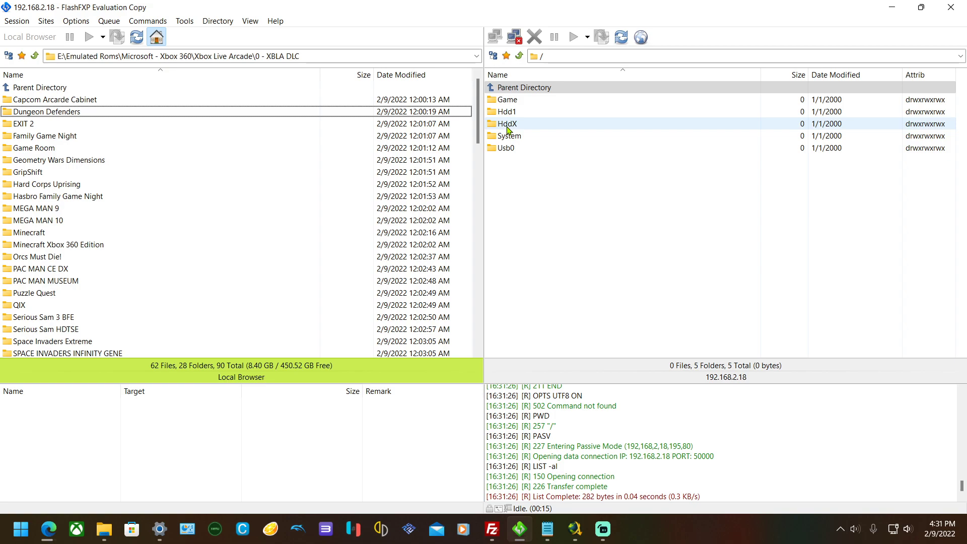
Browse the console's System and Game folders, then open the Hdd1 drive listing.
double_click(516, 137)
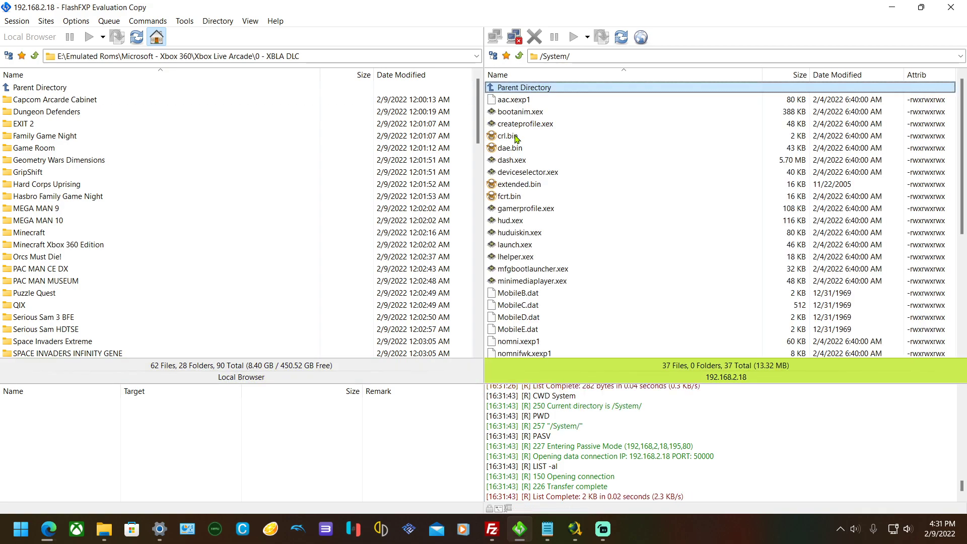
scroll(535, 161, "down", 5)
scroll(536, 161, "down", 2)
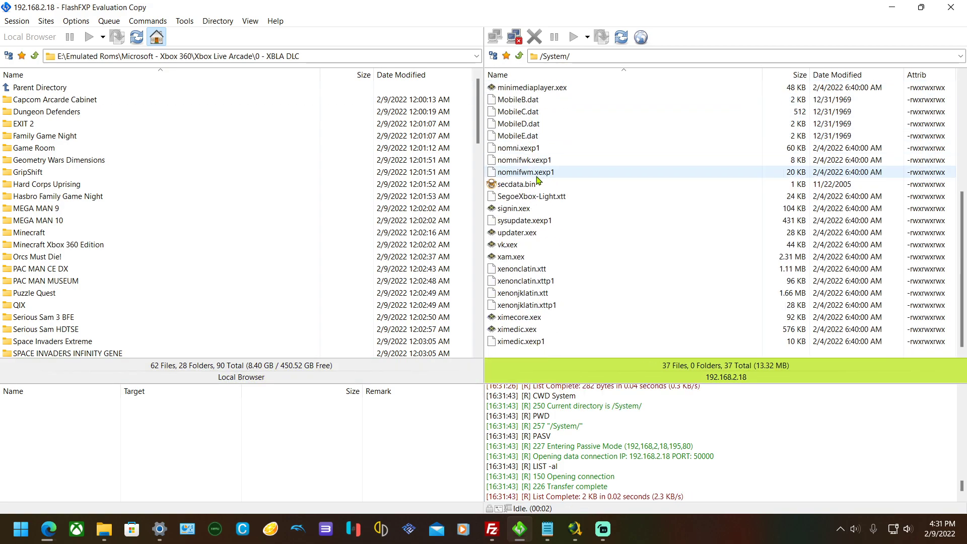
scroll(537, 171, "up", 6)
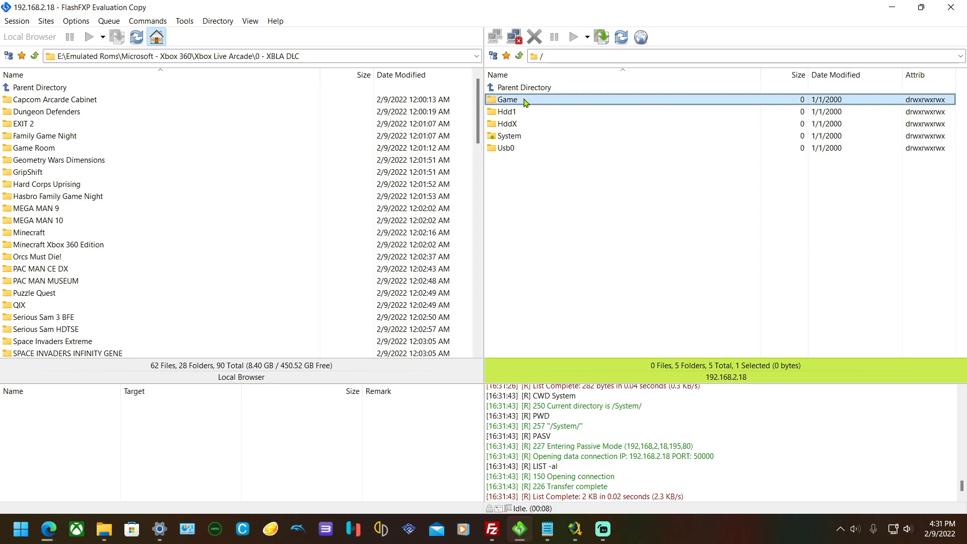
double_click(527, 100)
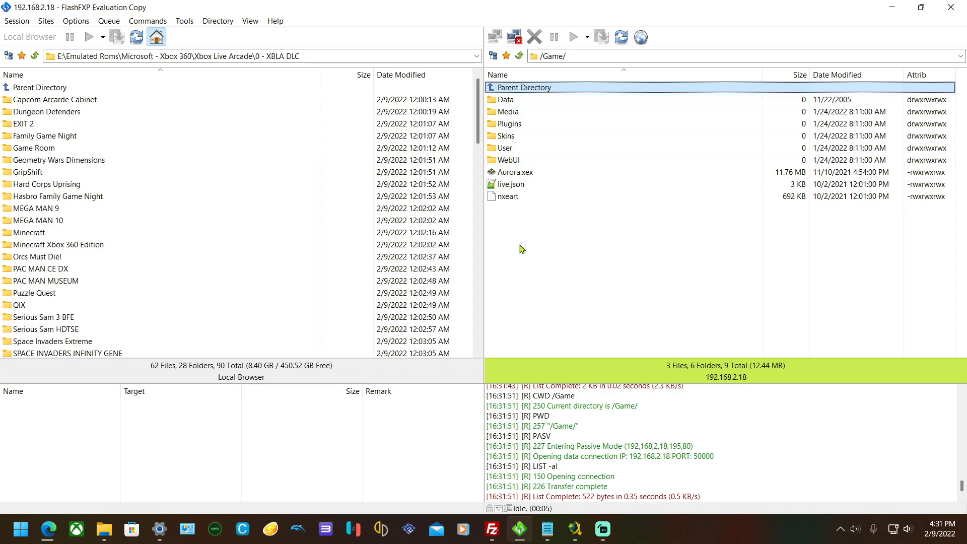
left_click(522, 60)
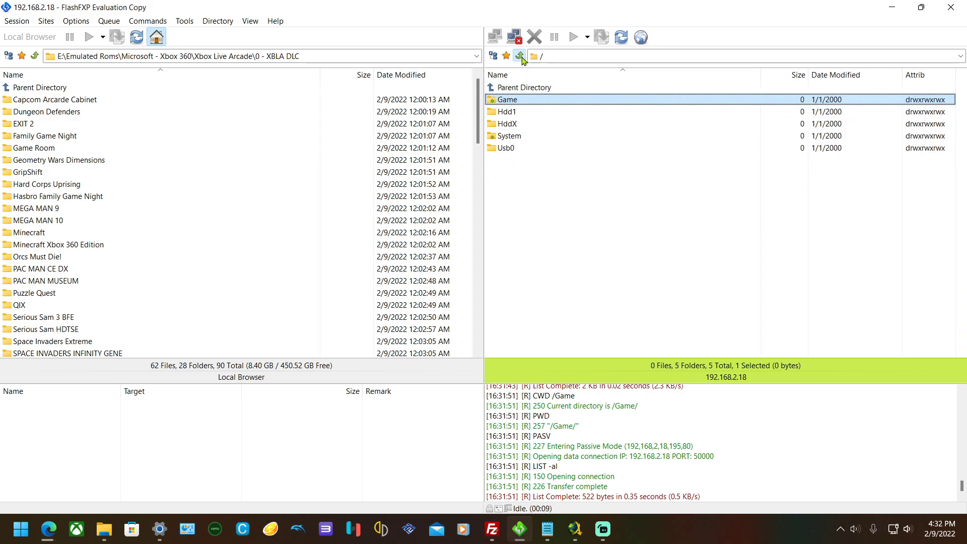
double_click(522, 111)
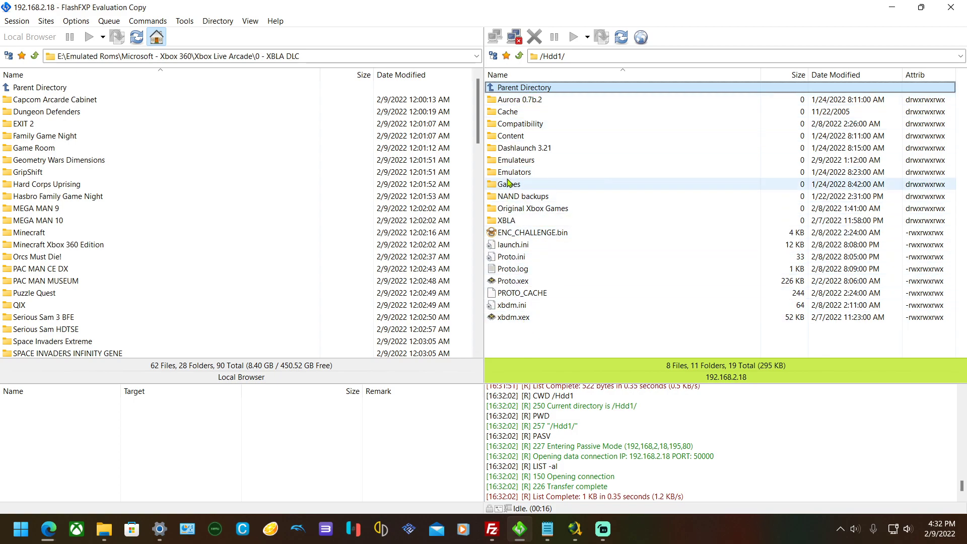
Open /Hdd1/Games on the console and make a local folder named test in Microsoft - Xbox 360.
double_click(509, 184)
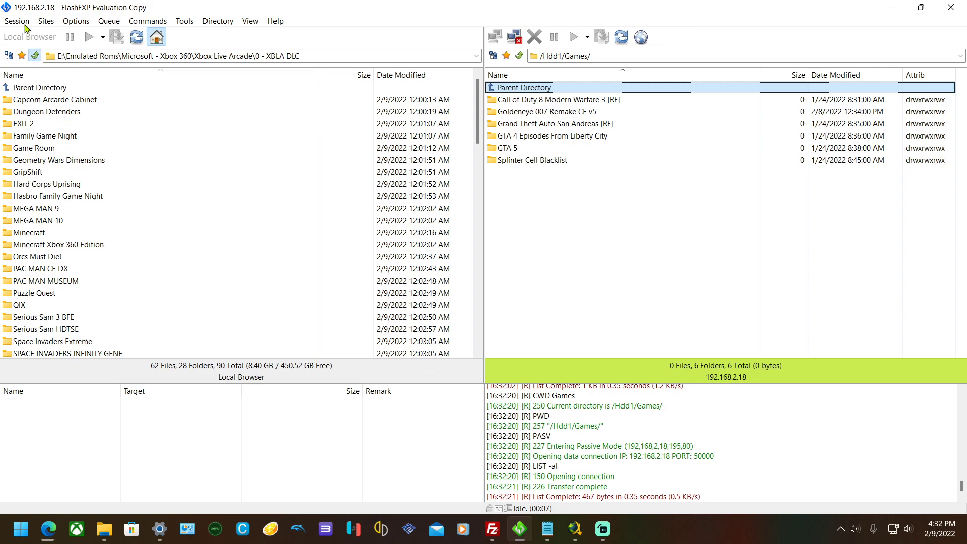
double_click(35, 56)
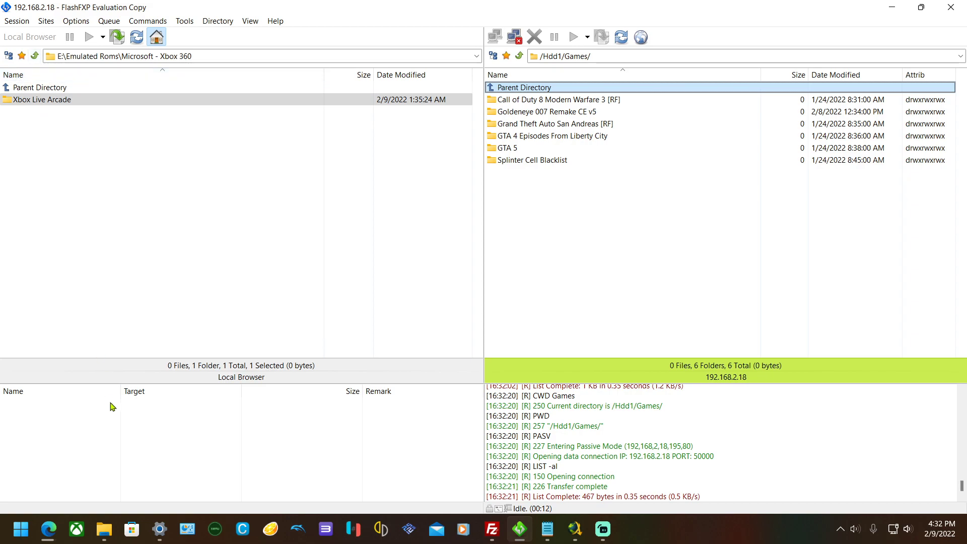
right_click(111, 235)
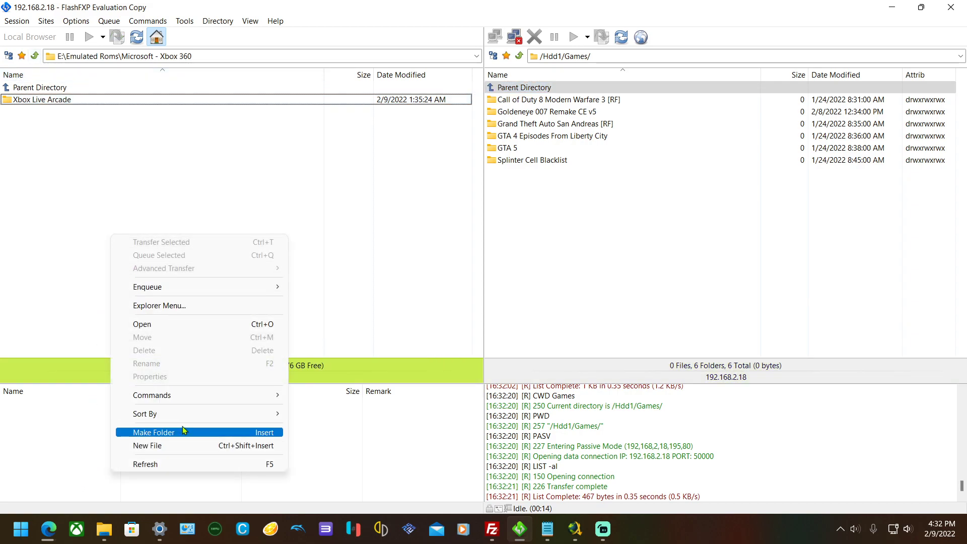
left_click(189, 432)
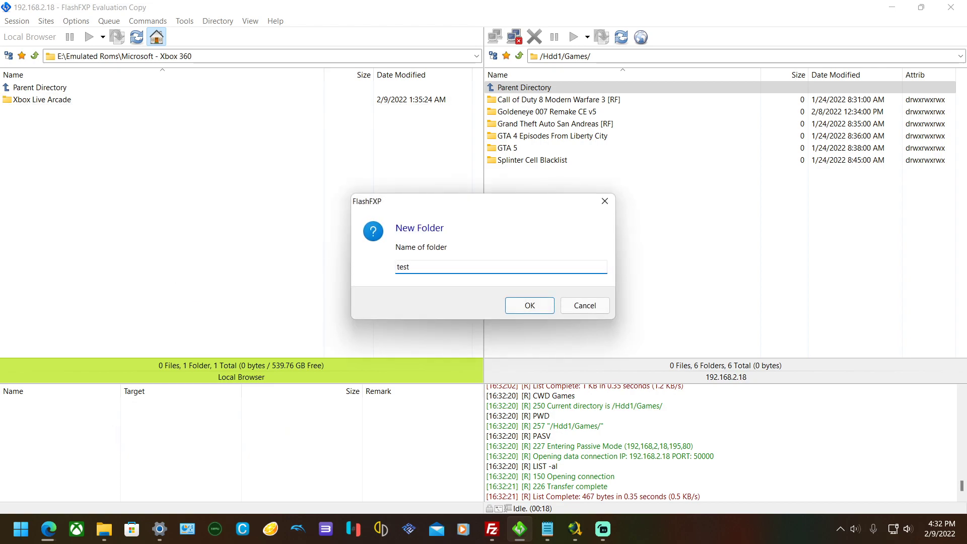
key("Return")
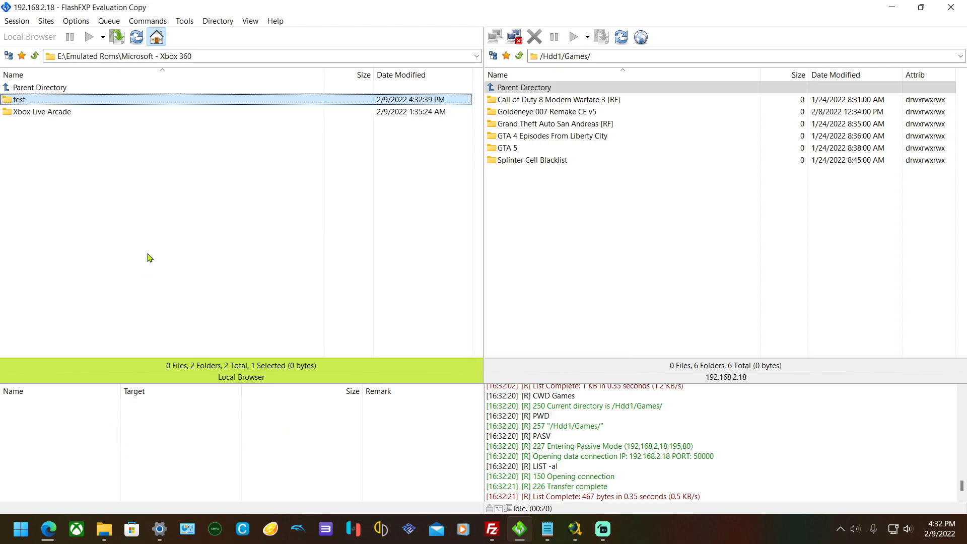
Transfer the local test folder to the console's /Hdd1/Games and select it there.
right_click(22, 105)
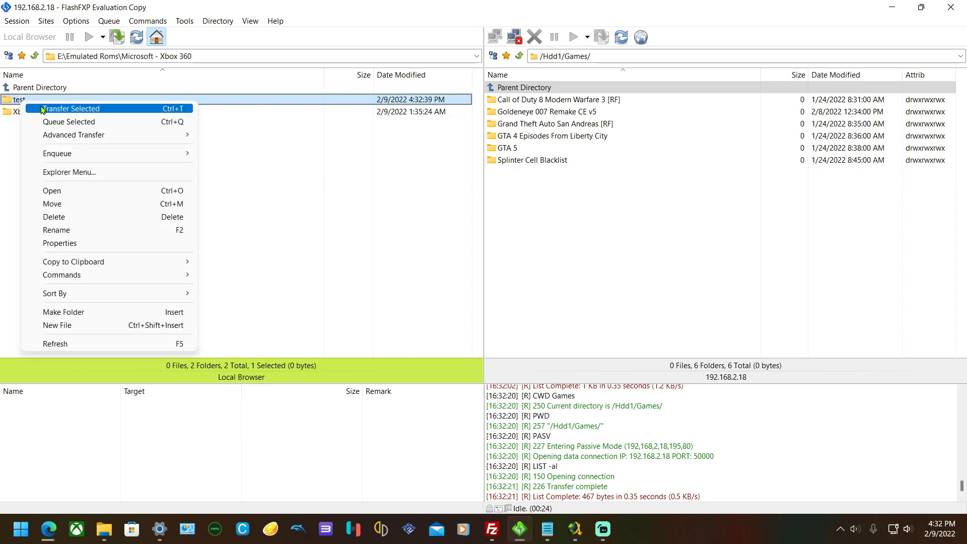
left_click(71, 109)
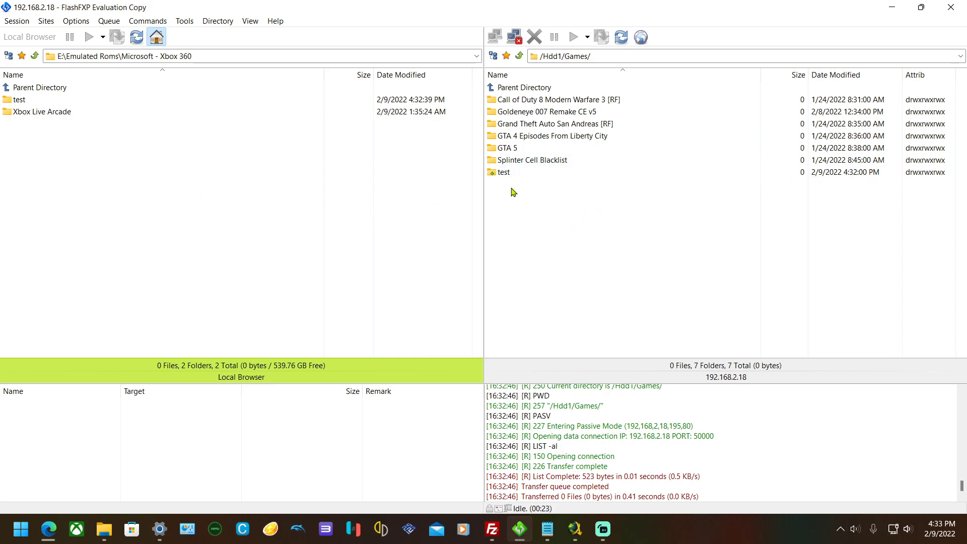
left_click(511, 173)
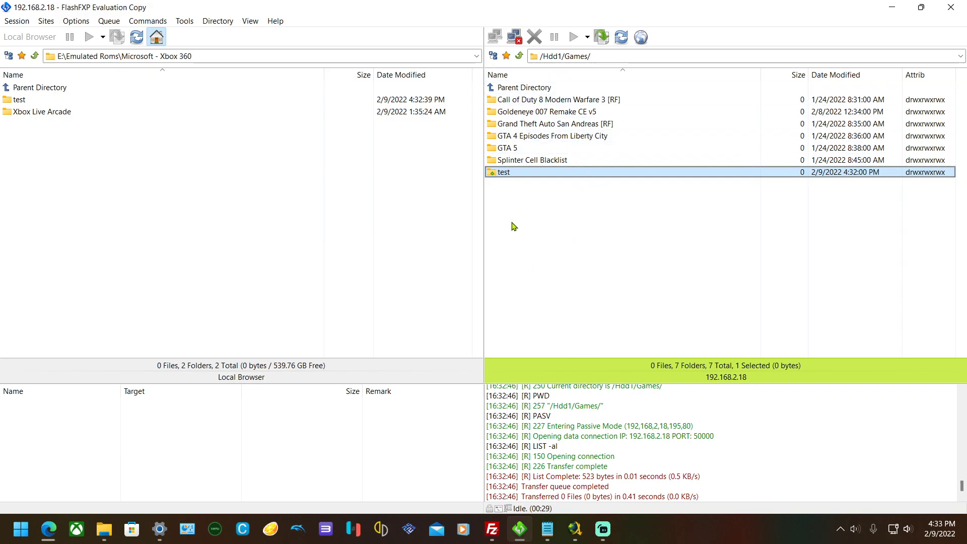
Delete the remote test folder from /Hdd1/Games and confirm with Yes.
right_click(505, 178)
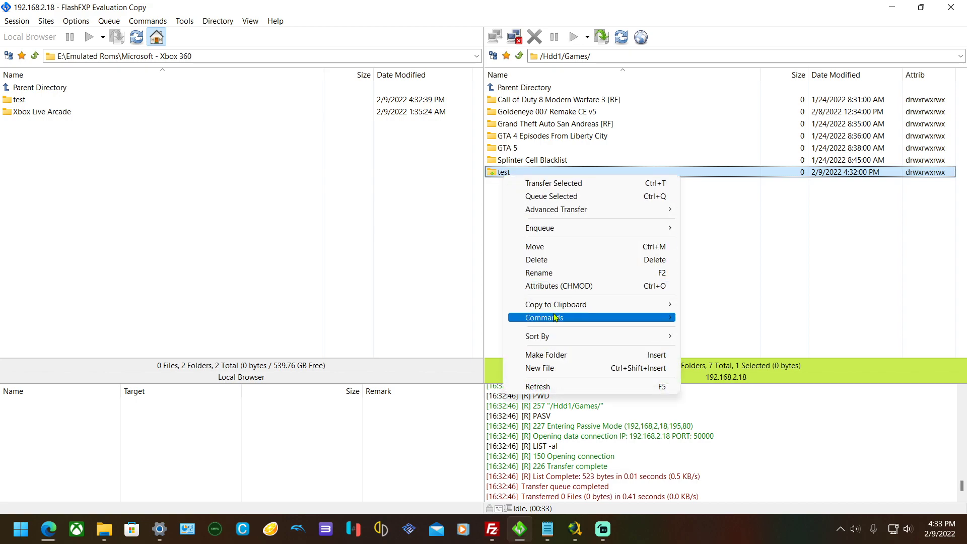
left_click(545, 260)
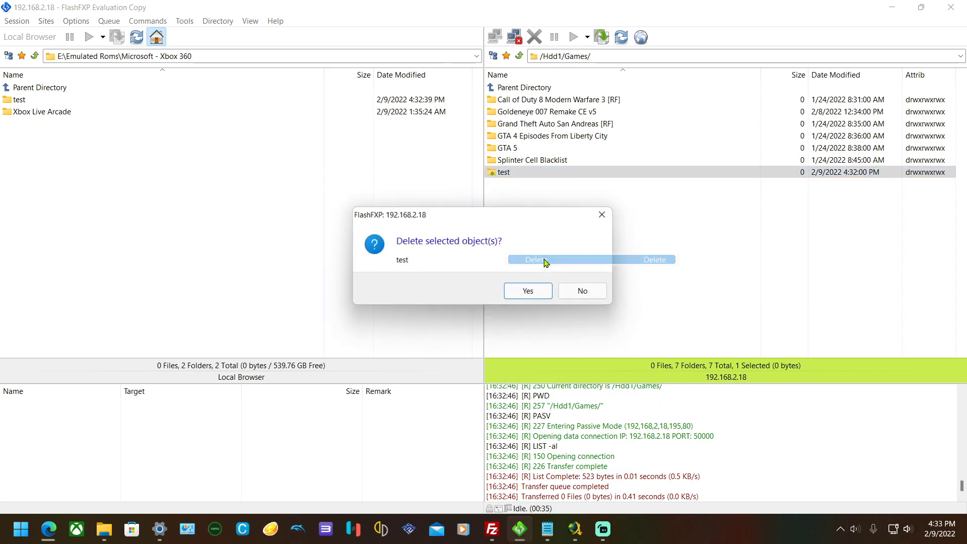
left_click(540, 295)
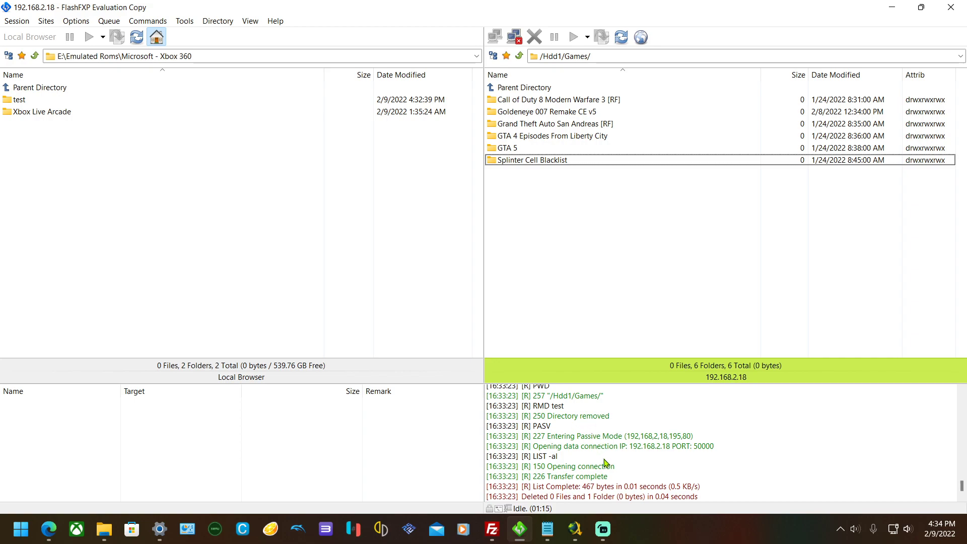
Switch to Streamlabs Desktop from the taskbar.
left_click(606, 527)
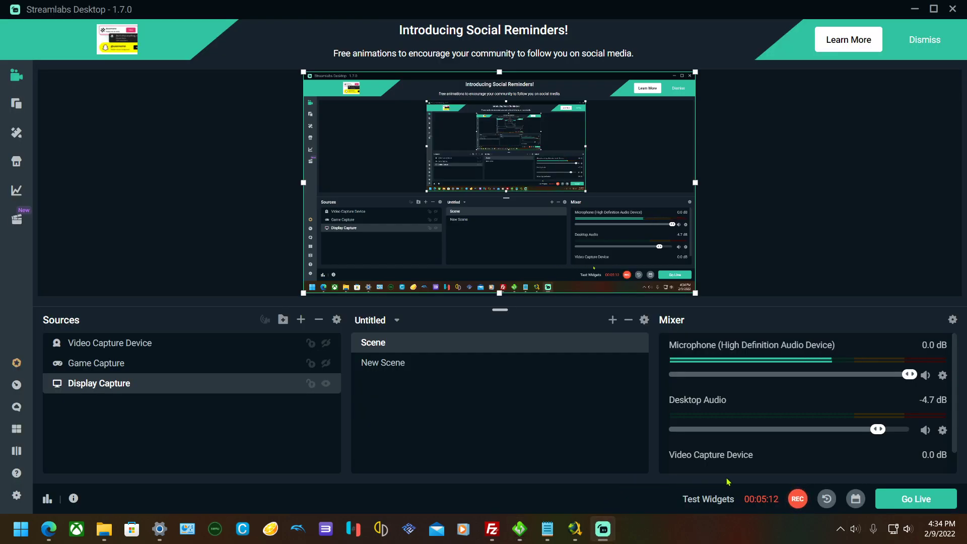